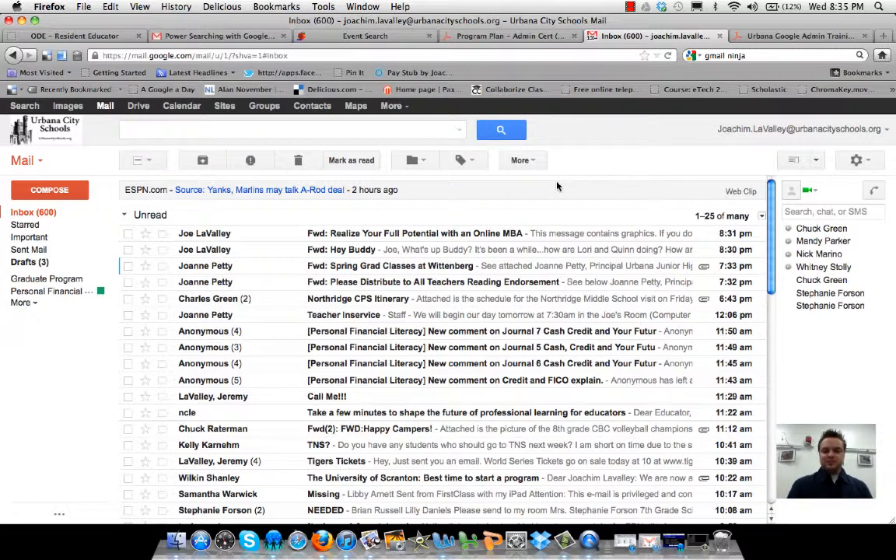
click(466, 162)
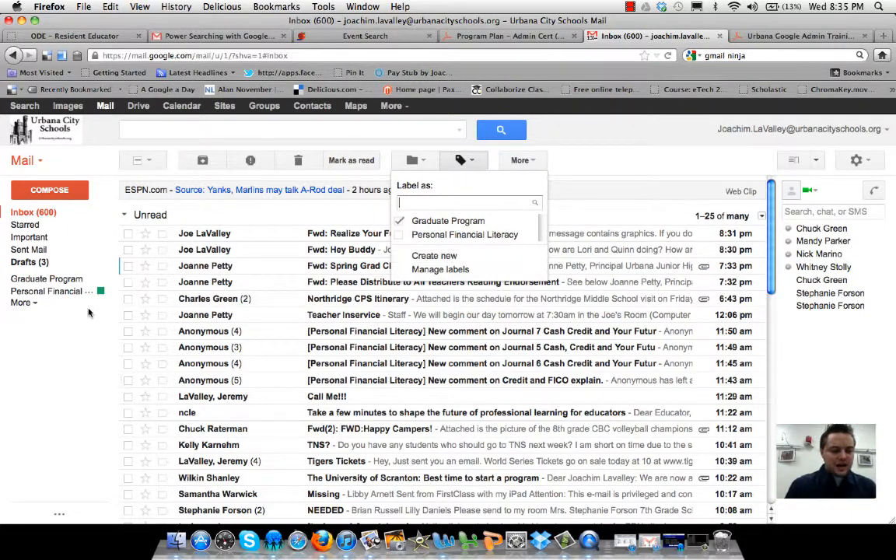
click(84, 367)
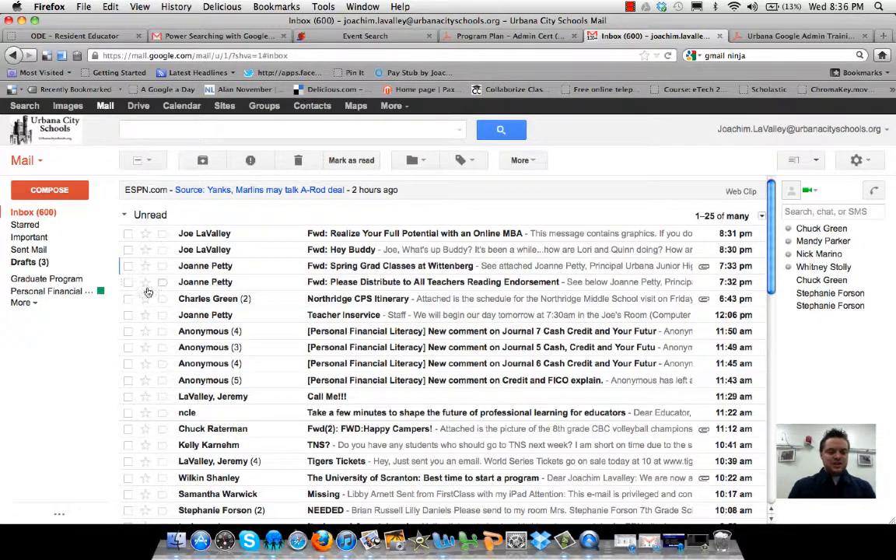
Rename the Graduate Program label as Graduate Programs
click(68, 278)
click(101, 278)
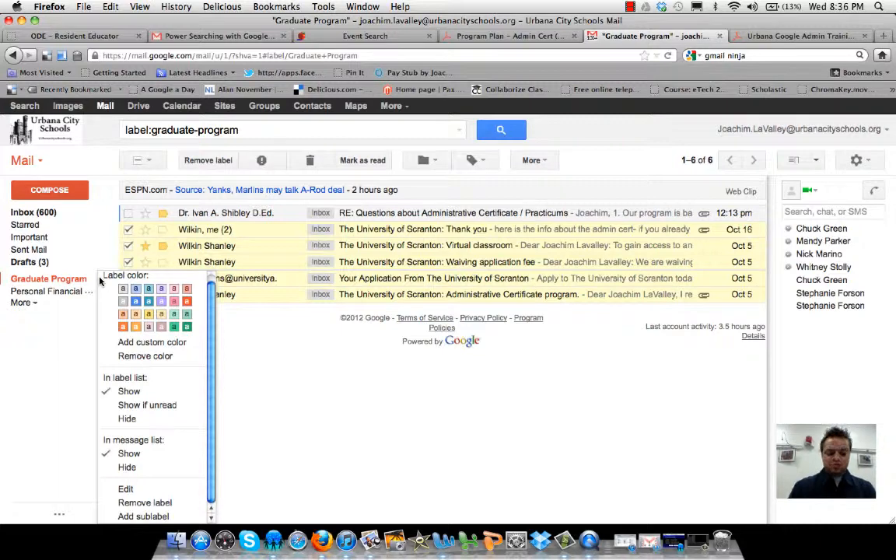
click(123, 488)
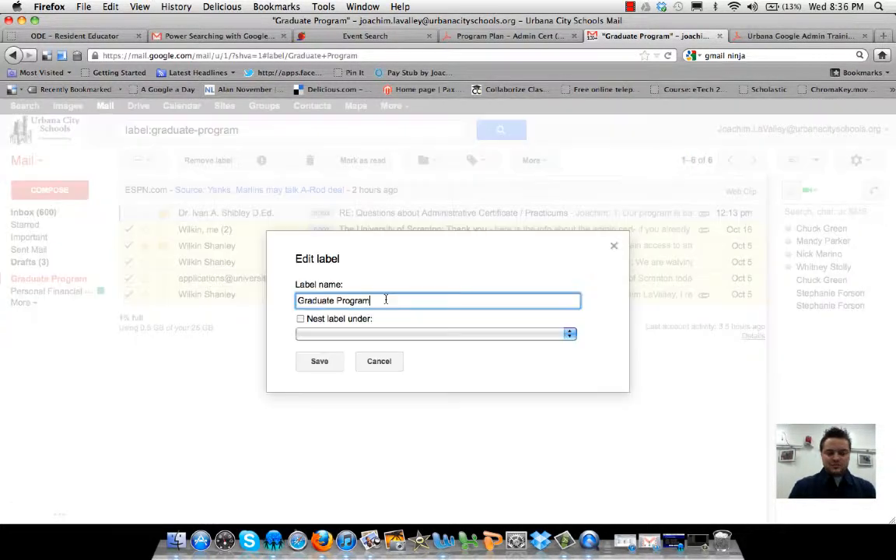
click(319, 361)
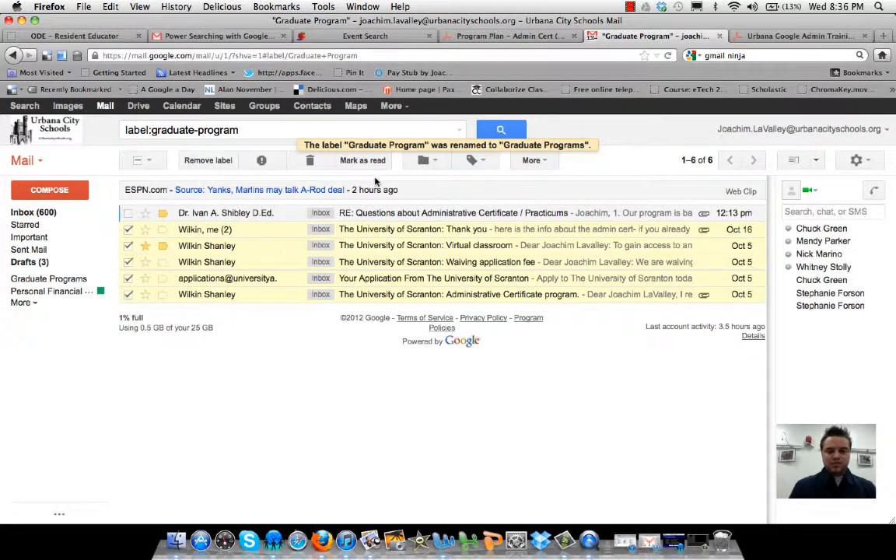
Label the selected conversations with a new University of Scranton label nested under Graduate Programs, and view the Graduate Programs conversations
click(488, 161)
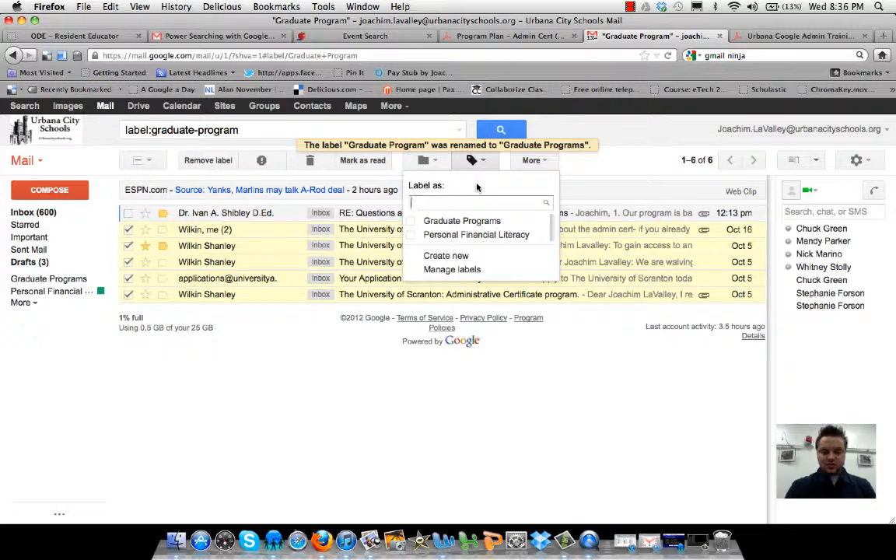
click(445, 255)
text(University of )
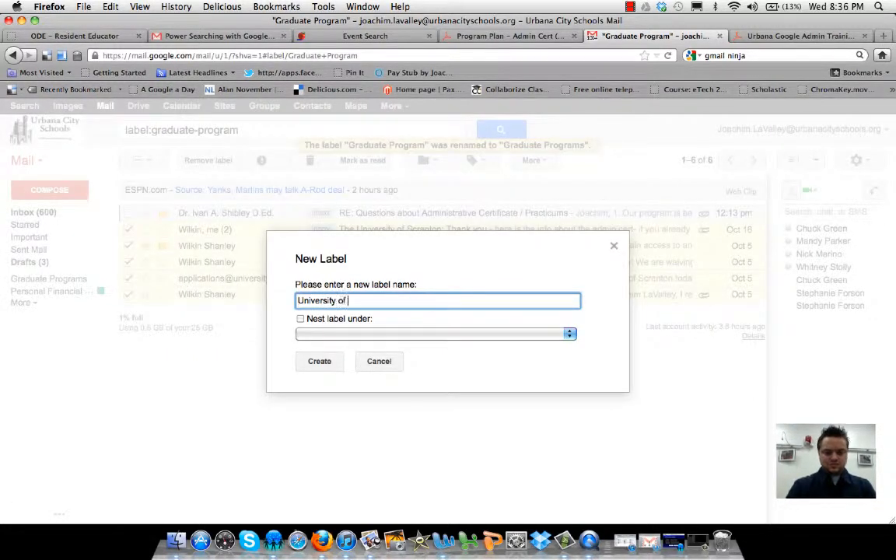
text(Scranton)
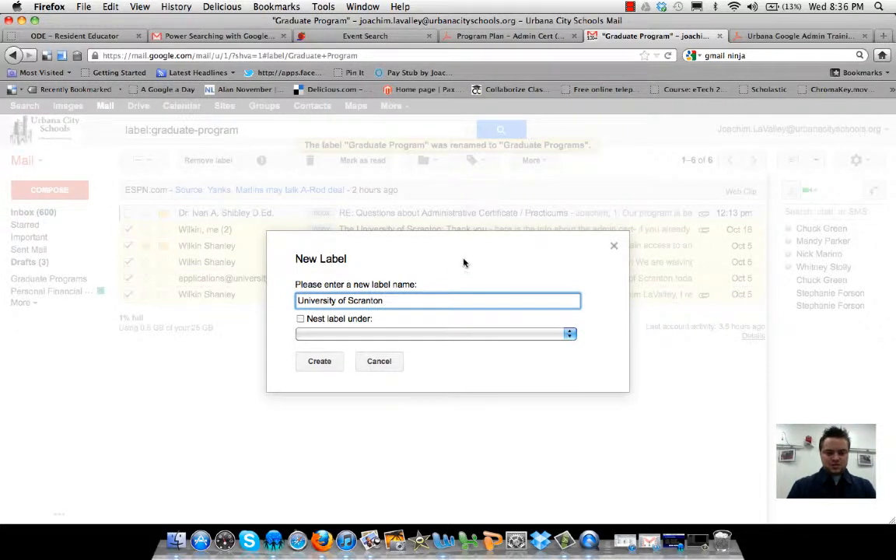
click(312, 333)
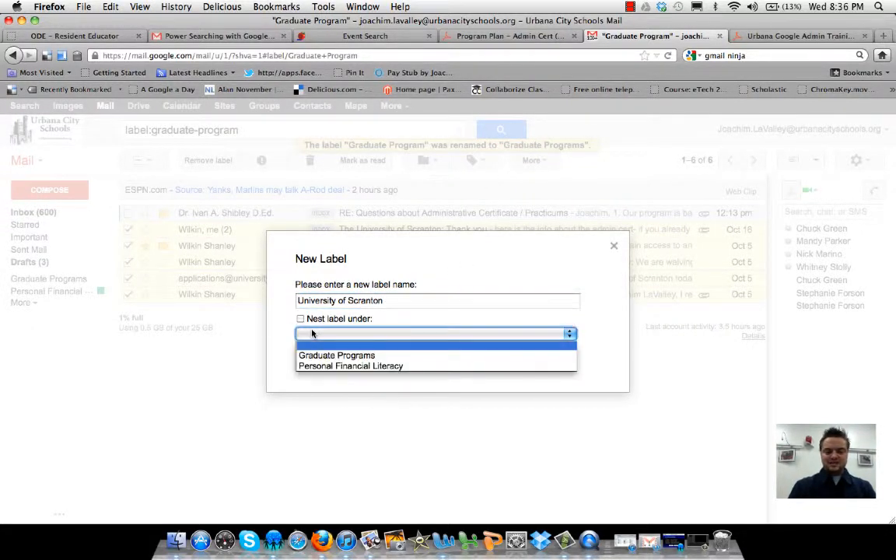
click(312, 356)
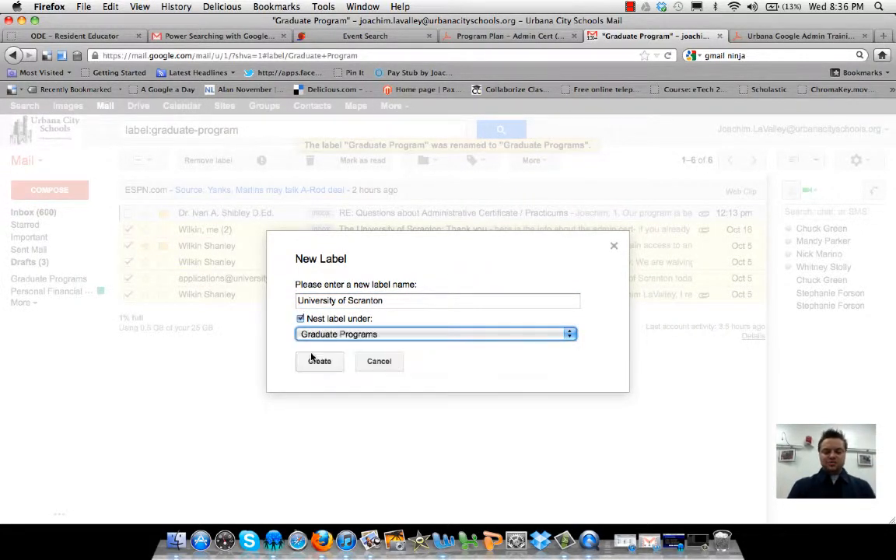
click(312, 358)
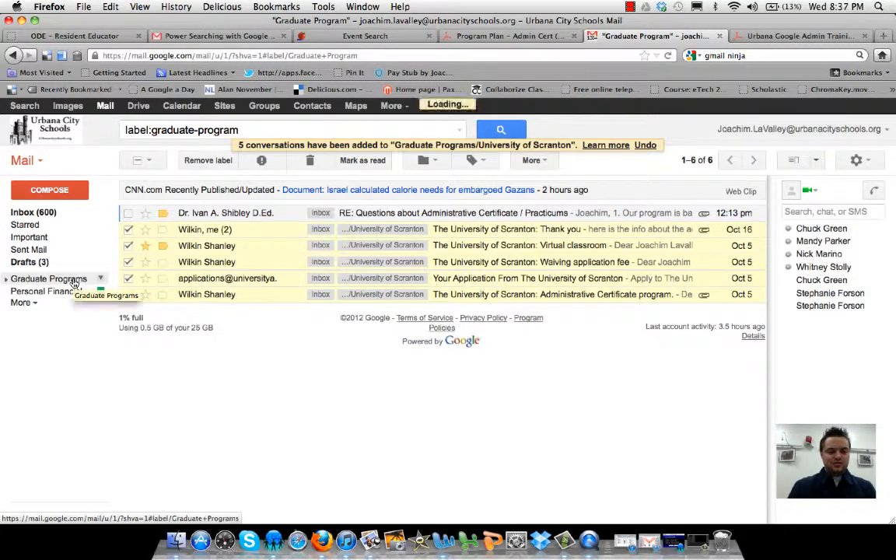
click(73, 281)
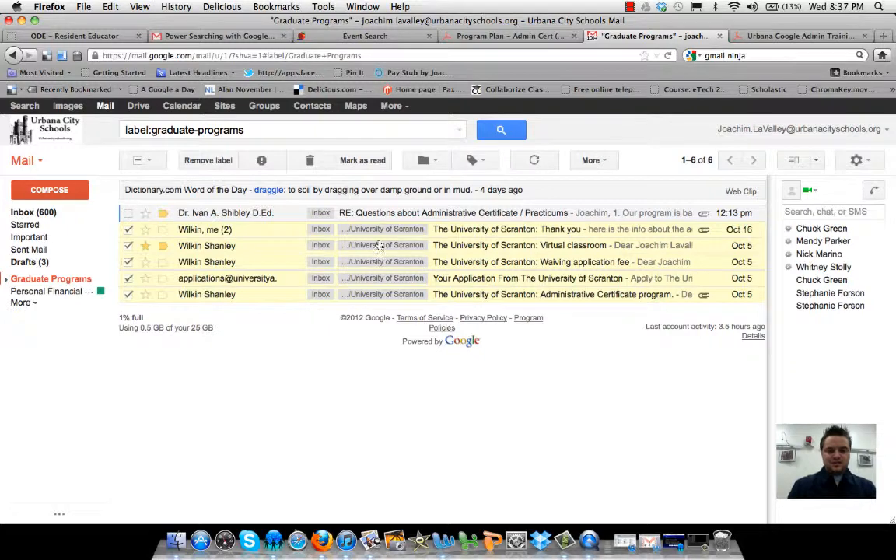
Apply the Graduate Programs label to the inbox message "Realize Your Full Potential with an Online MBA" and return to the inbox
click(27, 214)
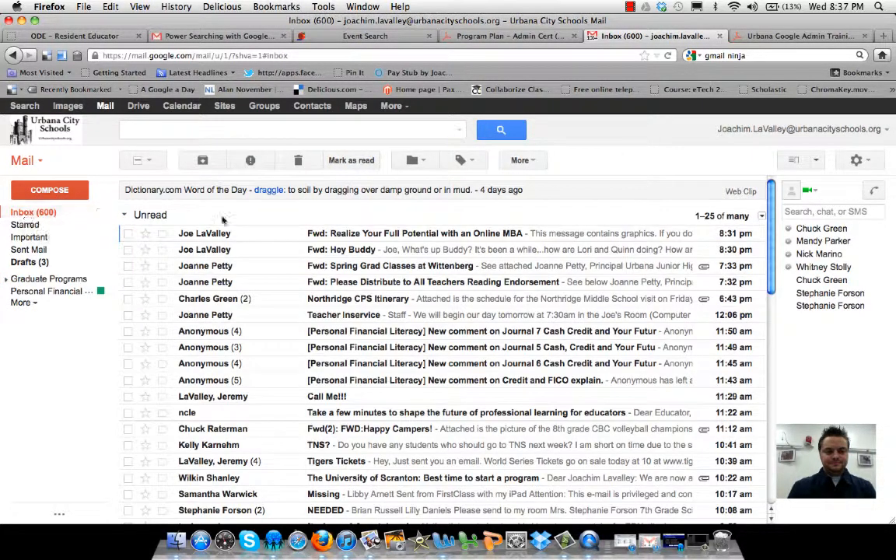
click(340, 234)
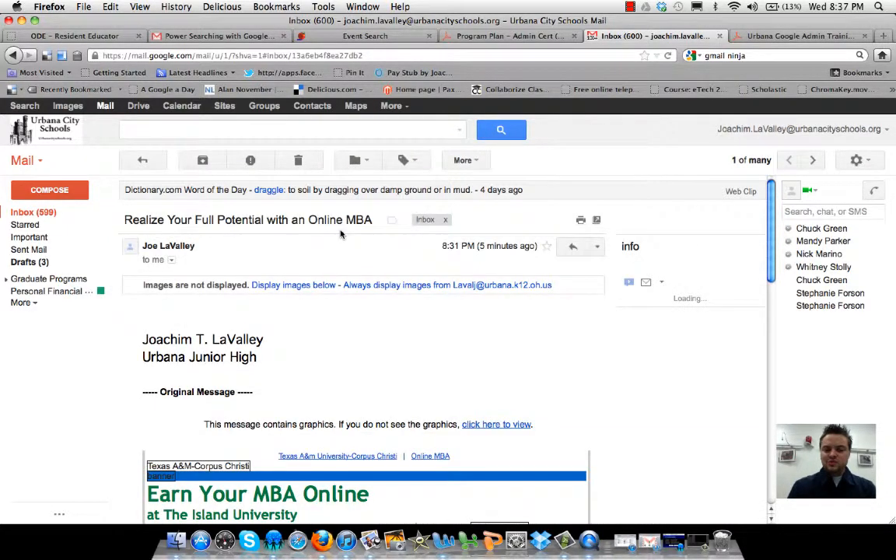
click(418, 161)
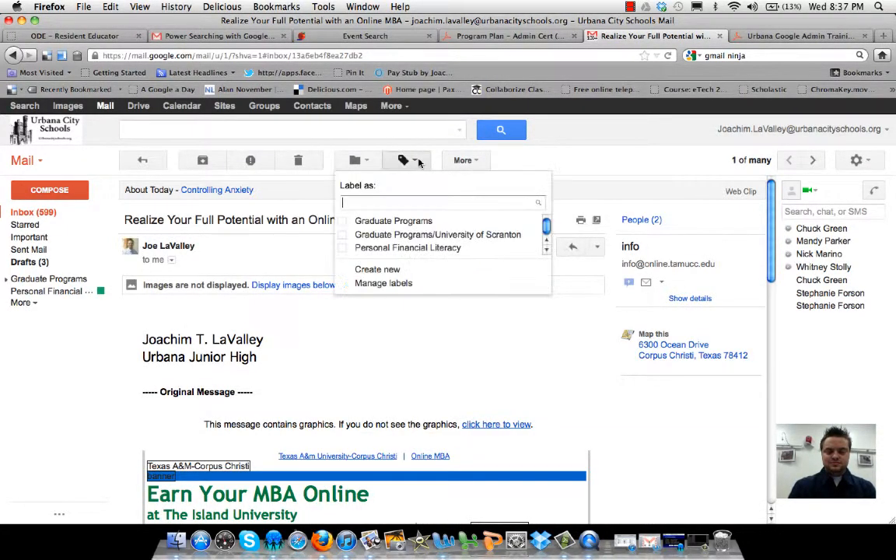
click(403, 220)
click(21, 212)
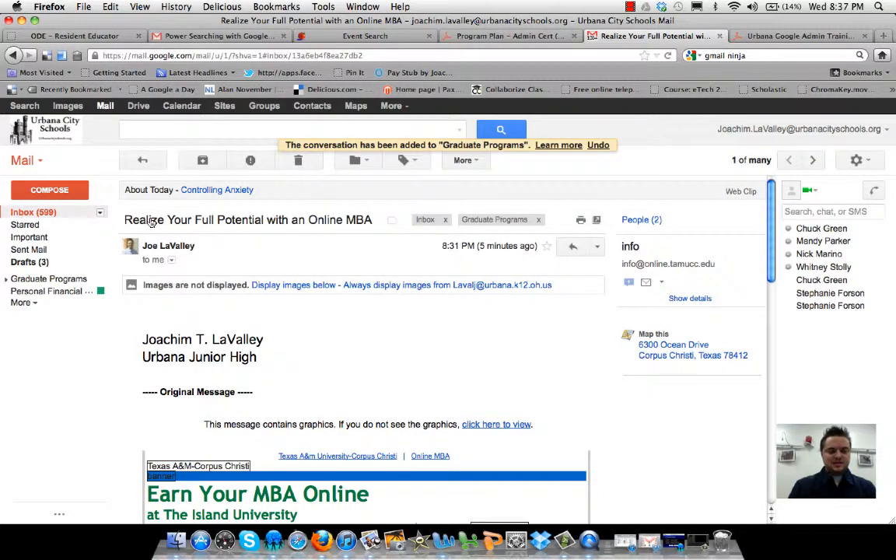
Remove the Graduate Programs/University of Scranton label from the selected conversations under the Graduate Programs label
click(50, 278)
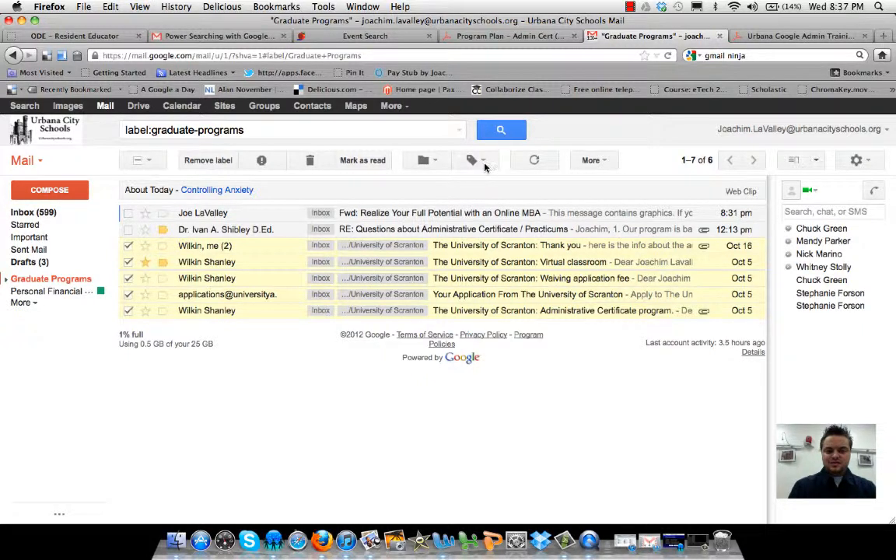
click(481, 162)
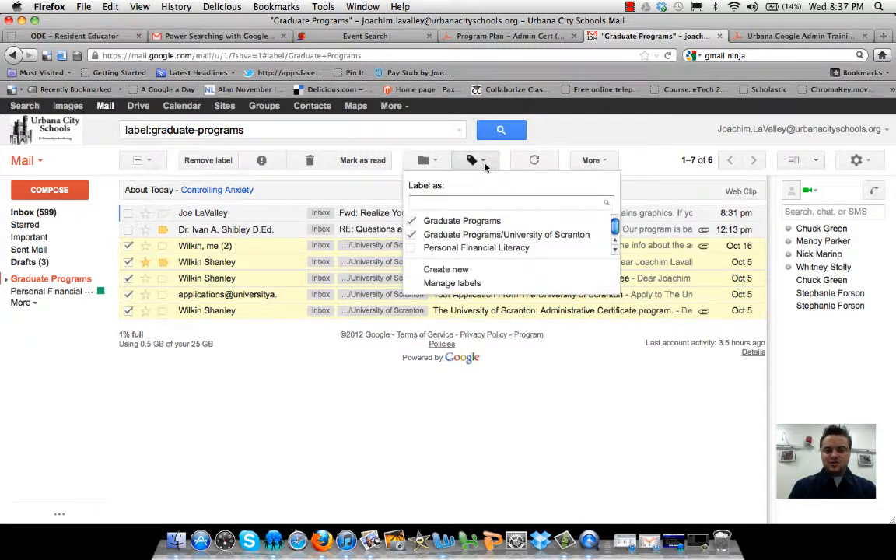
click(490, 237)
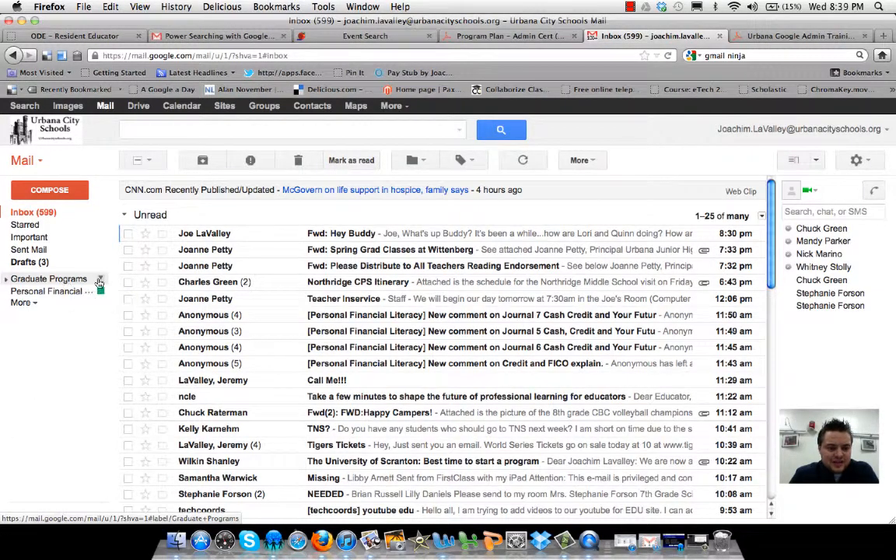
Open the options of the Graduate Programs label
click(100, 280)
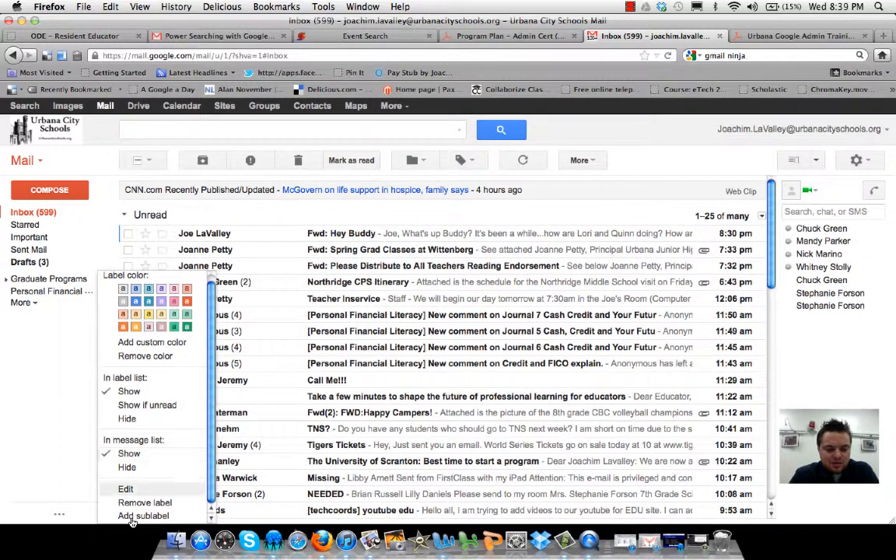
Delete the U of Scranton sublabel of Graduate Programs in the label management settings
click(464, 161)
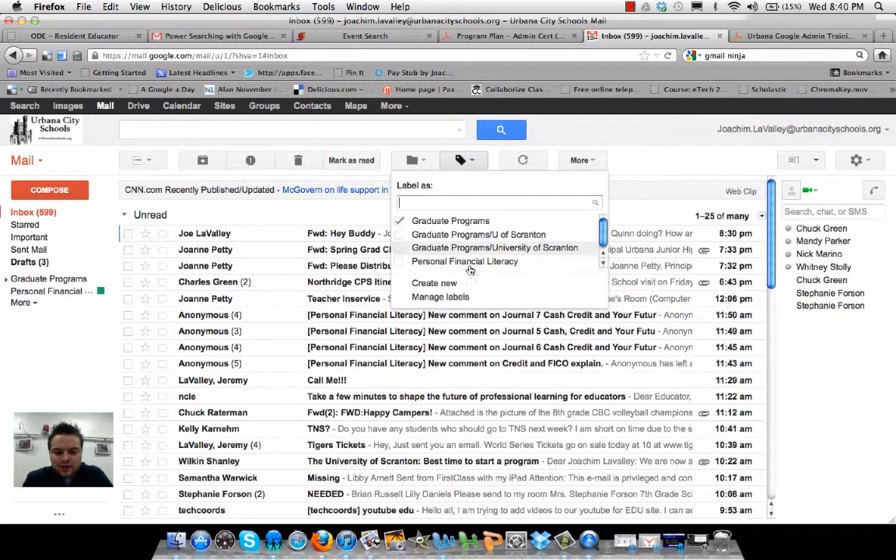
click(441, 298)
scroll(179, 389, down, 1)
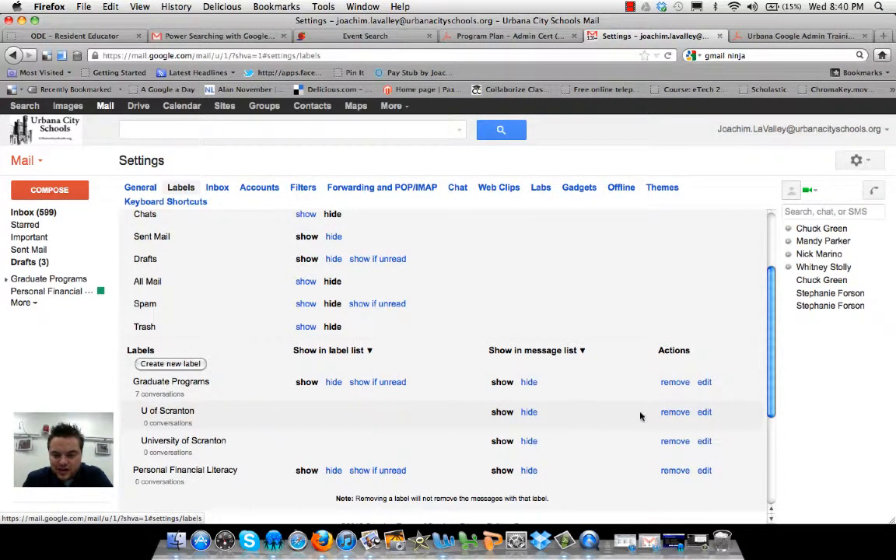
click(674, 413)
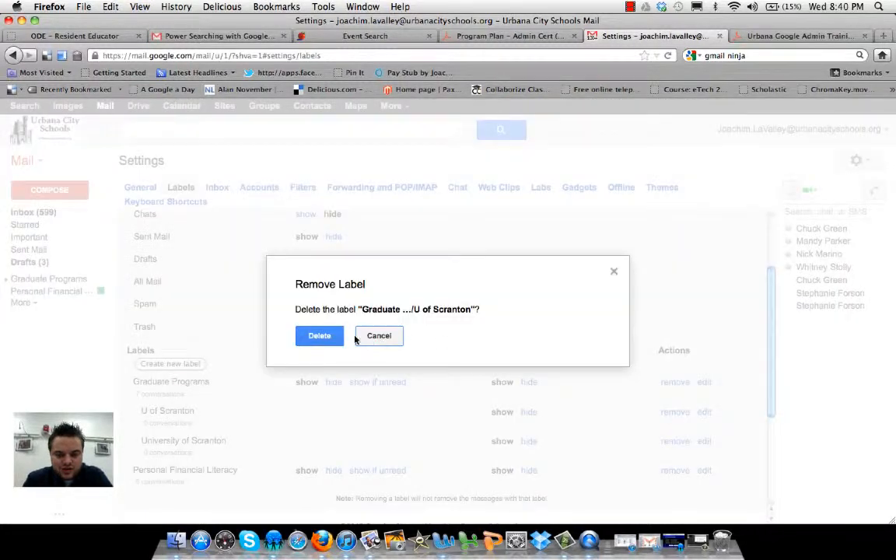
click(294, 301)
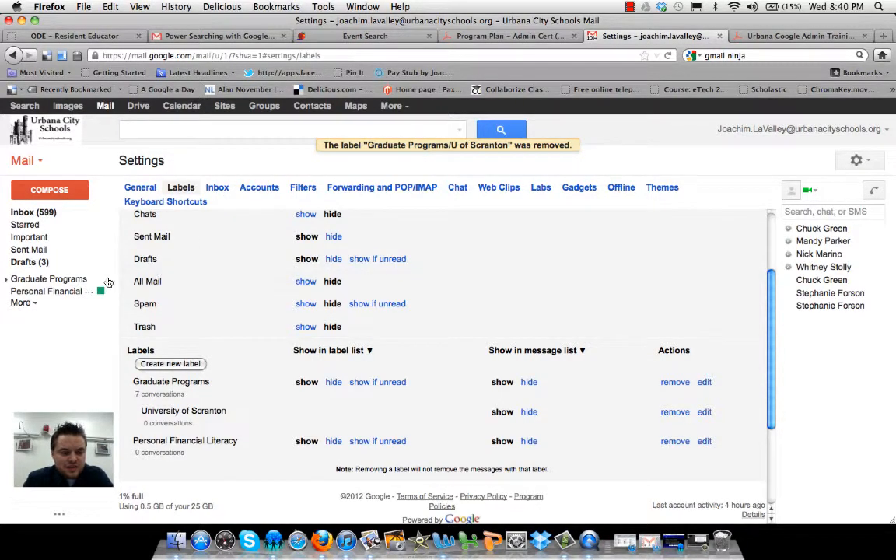
View the conversations labeled Graduate Programs and show that label's options
click(87, 282)
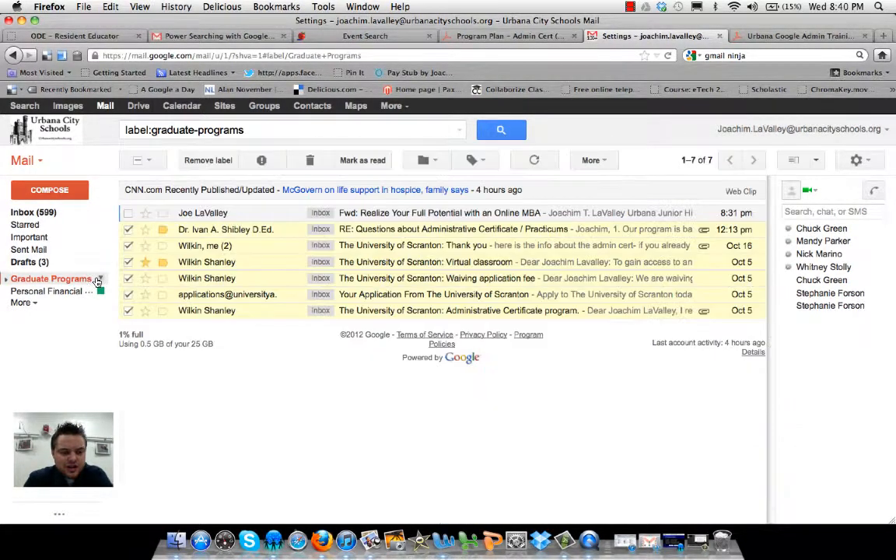
click(102, 281)
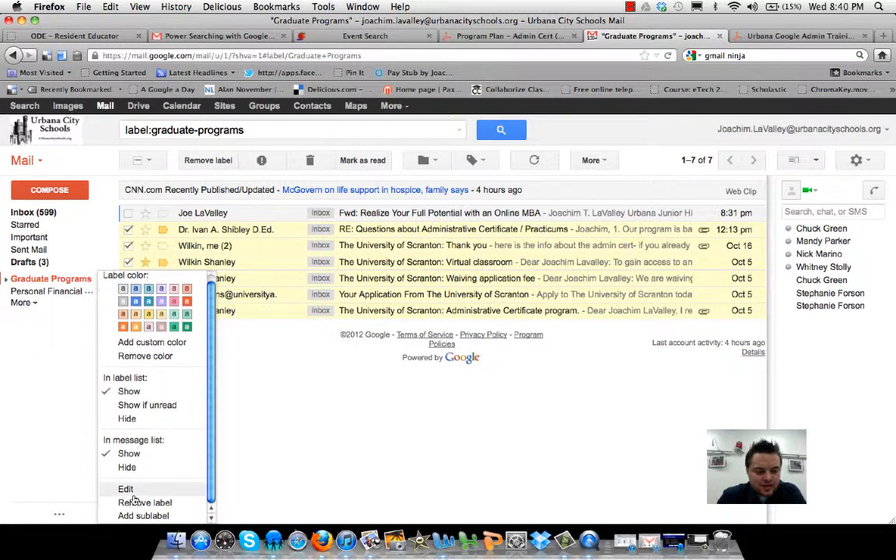
Open the mail settings for labels and show the list of custom labels
click(856, 161)
click(740, 243)
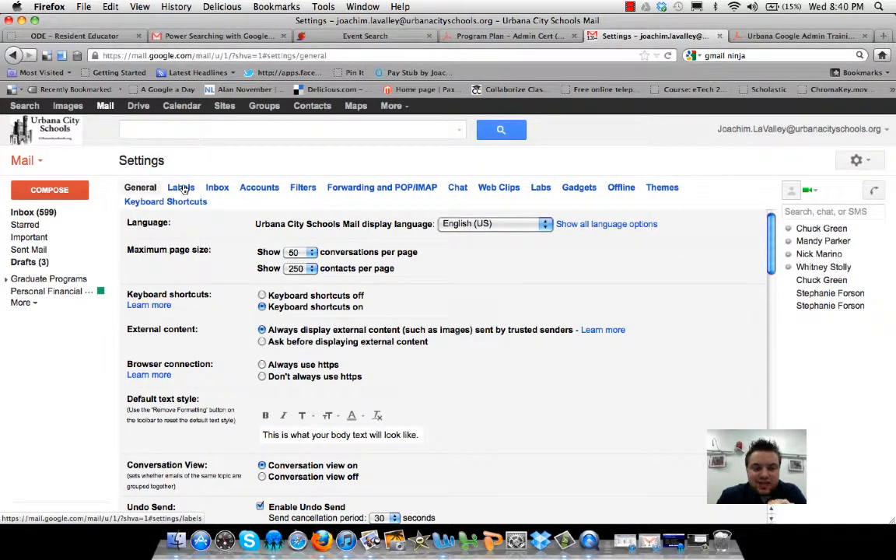
click(181, 189)
scroll(259, 307, down, 5)
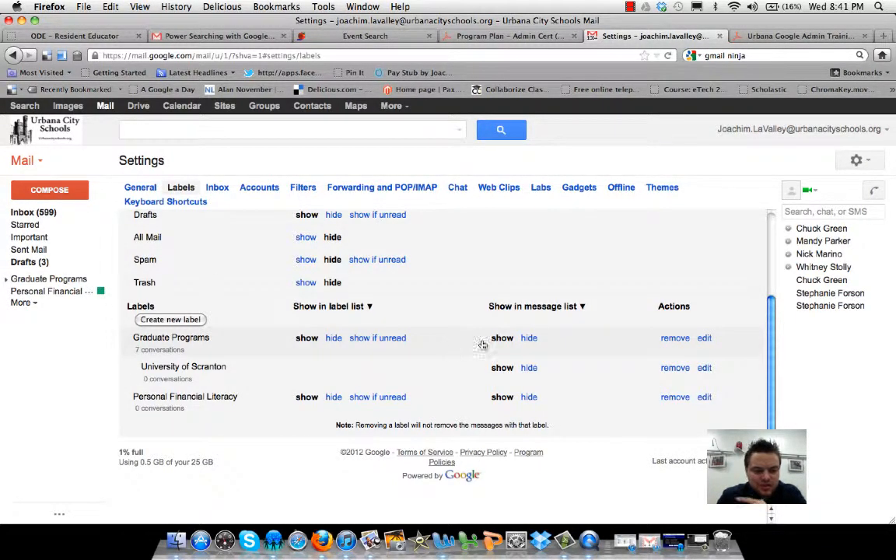
Set the color of the Graduate Programs label to blue for that label only, excluding its sublabels
click(99, 279)
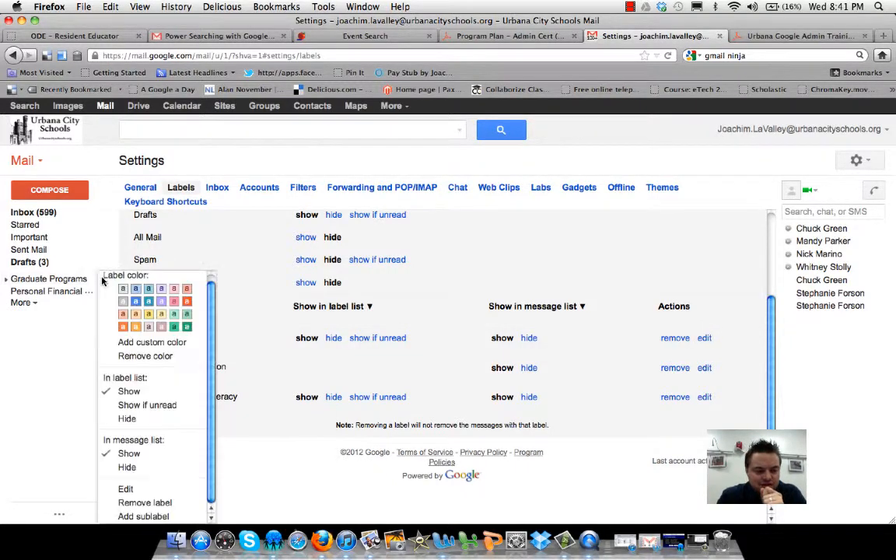
click(137, 302)
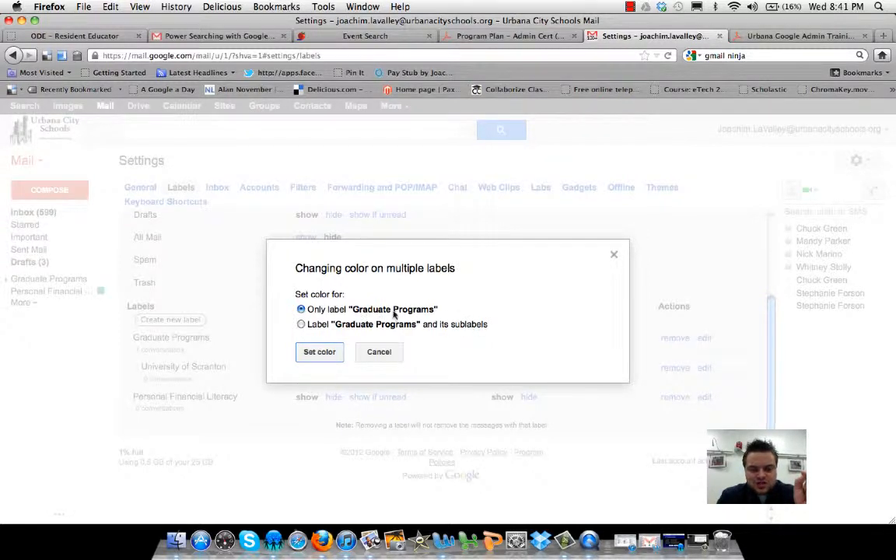
click(319, 352)
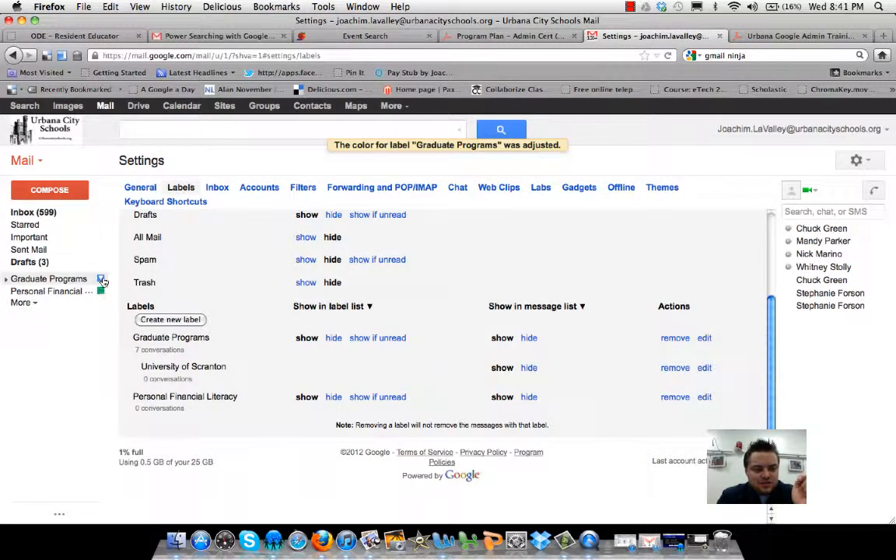